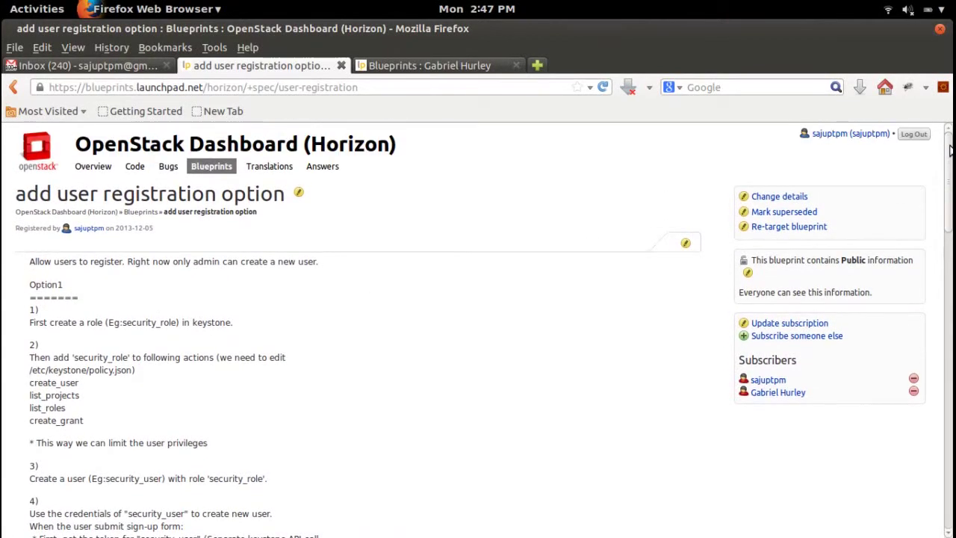
# Scroll down the 'add user registration option' blueprint page to reach the Subscribe someone else link
pyautogui.moveTo(950, 151)
pyautogui.mouseDown()
pyautogui.moveTo(952, 196)
pyautogui.moveTo(951, 149)
pyautogui.mouseUp()
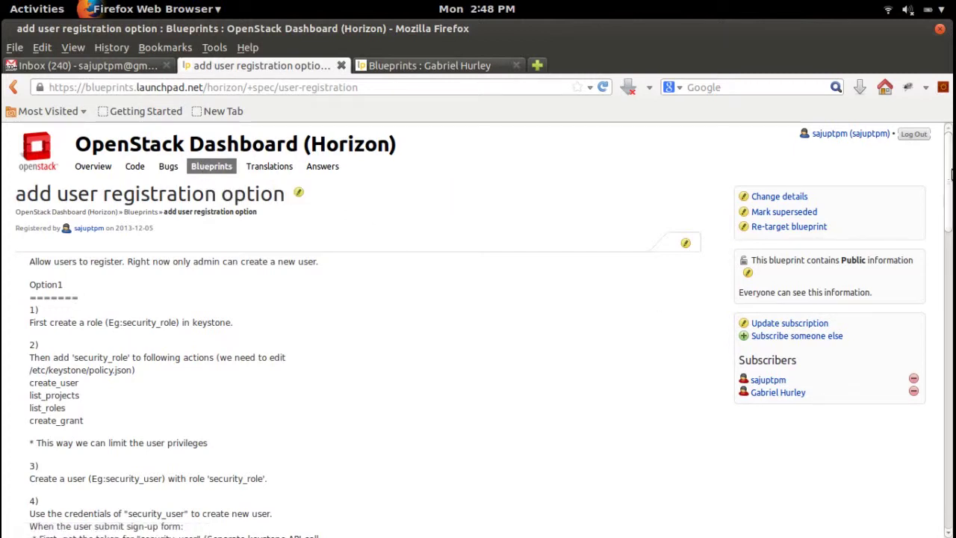
pyautogui.moveTo(952, 163); pyautogui.dragTo(943, 133)
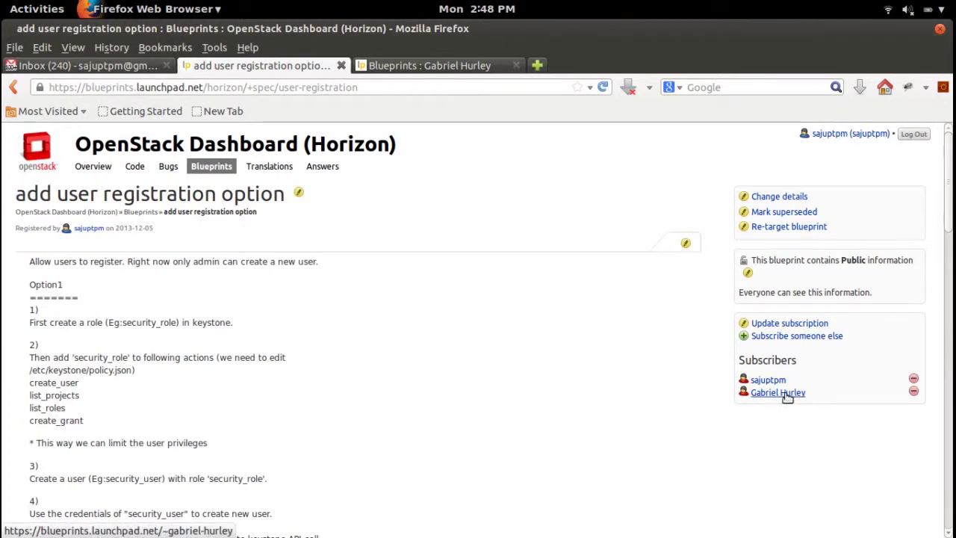
pyautogui.click(811, 338)
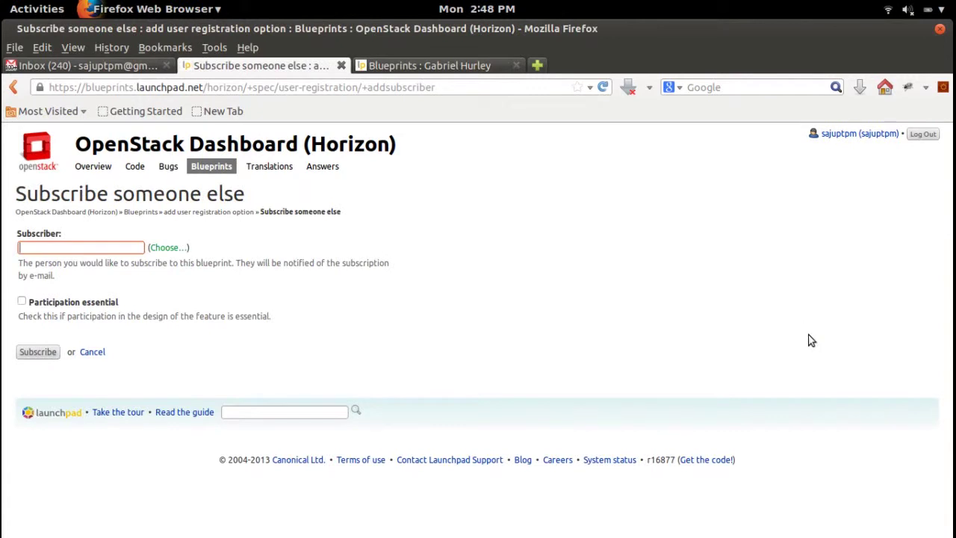
pyautogui.click(169, 252)
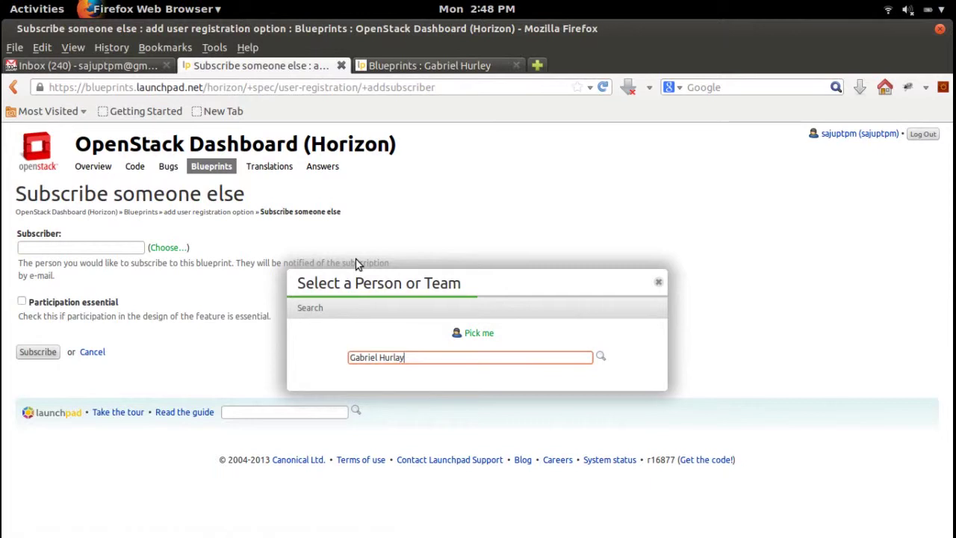
pyautogui.click(602, 357)
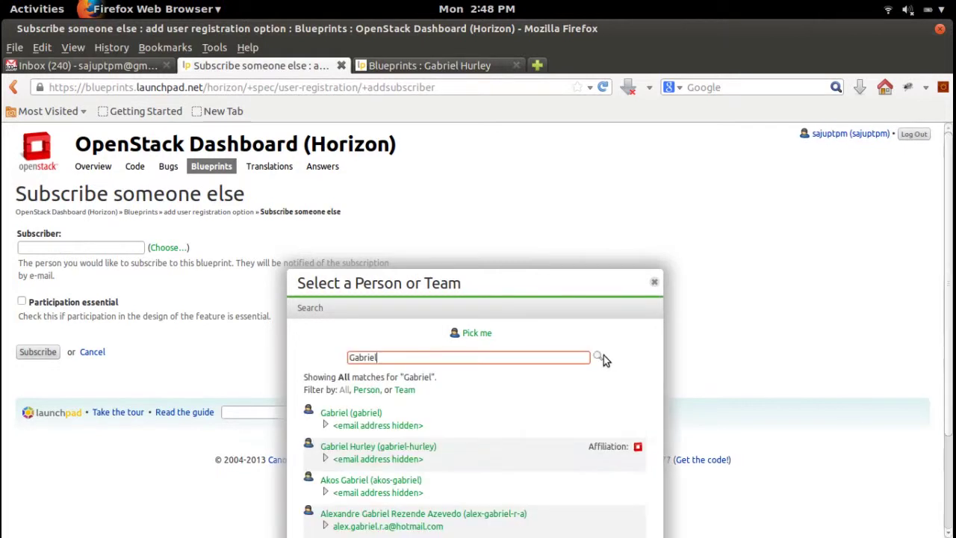
pyautogui.click(426, 451)
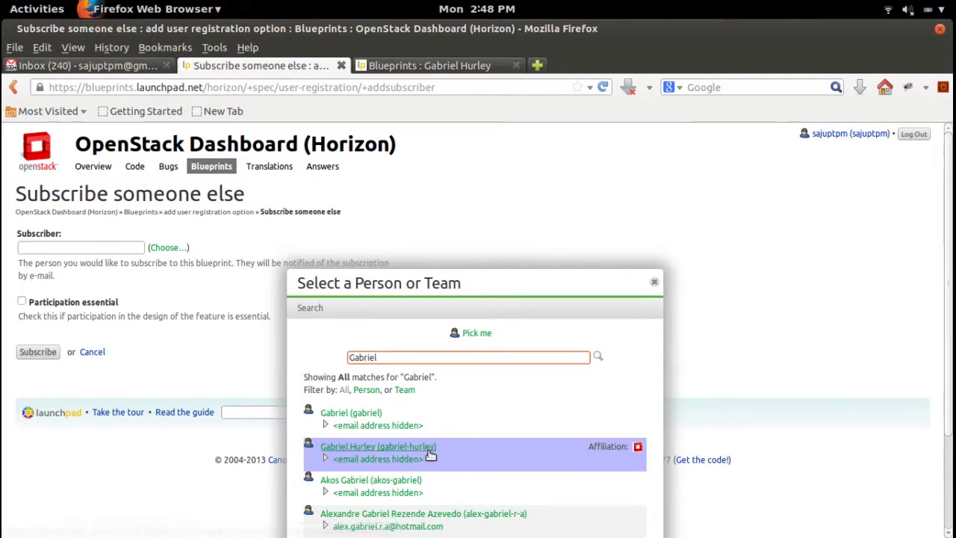
pyautogui.click(654, 285)
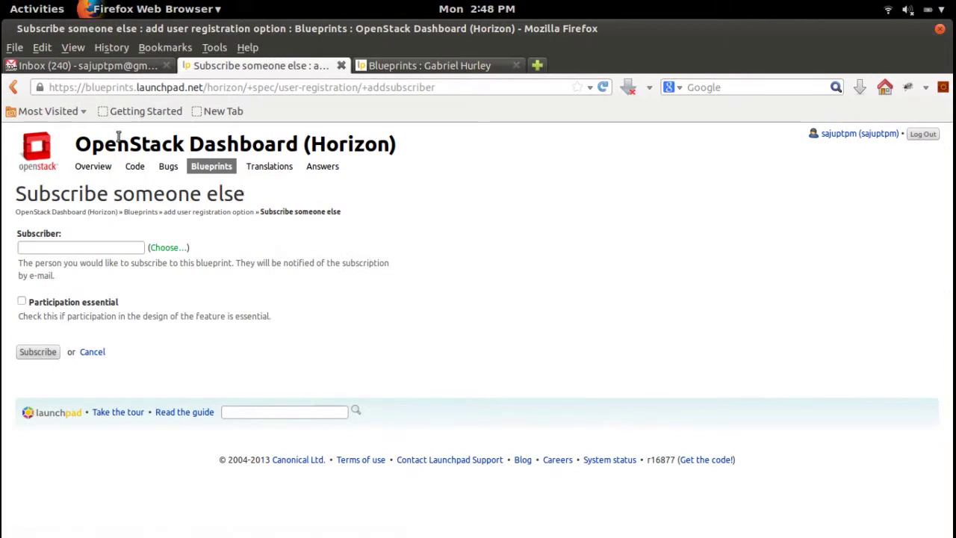
pyautogui.click(9, 87)
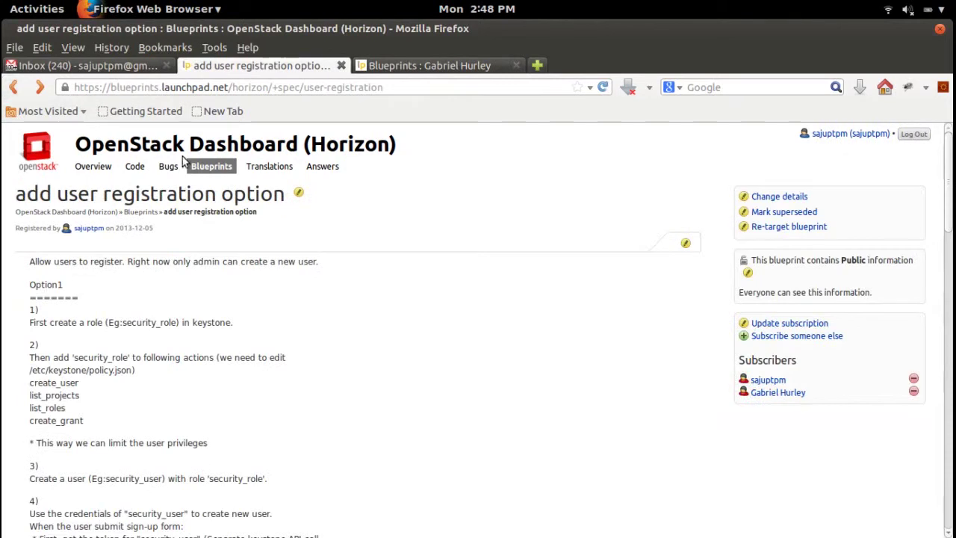
# Open the subscriber's profile in a new tab, go to its Overview, and open Contact this user
pyautogui.rightClick(788, 393)
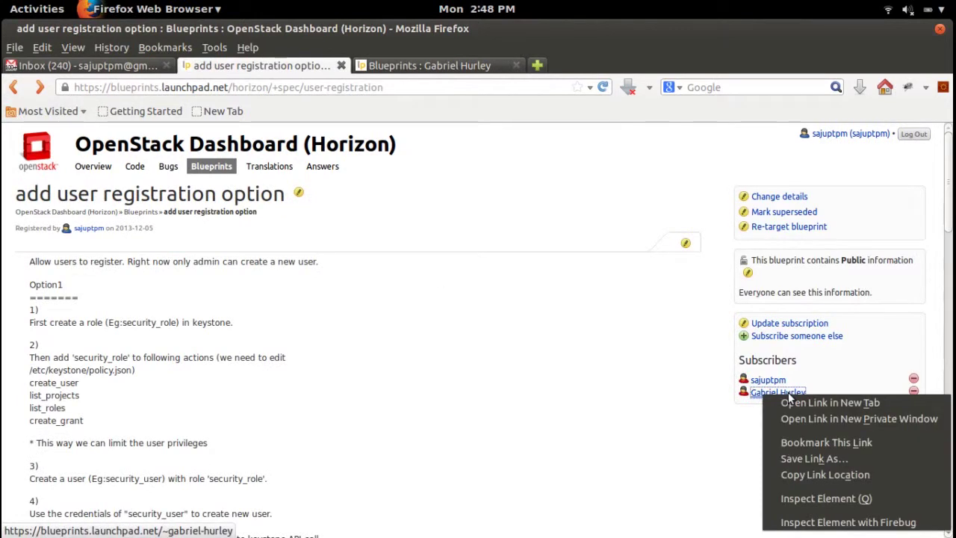
pyautogui.click(803, 403)
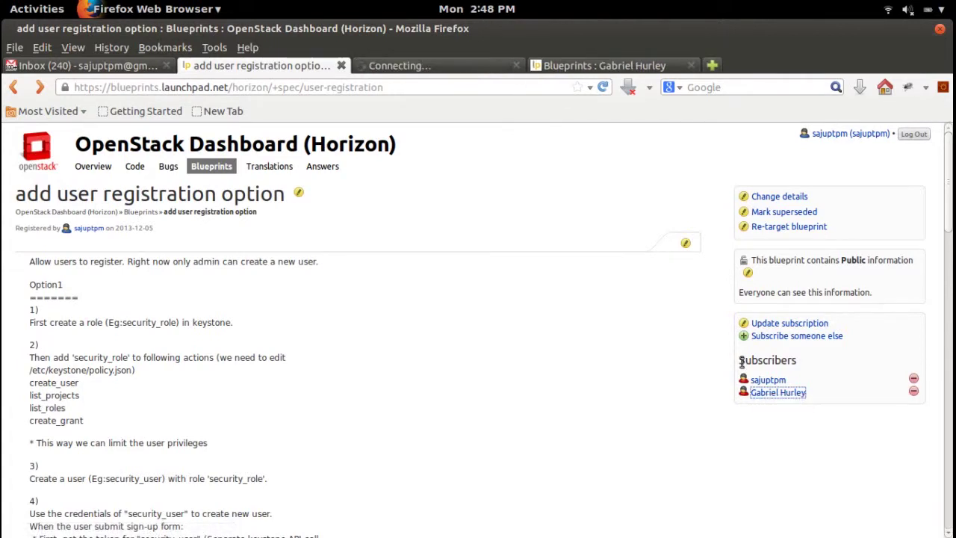
pyautogui.click(465, 72)
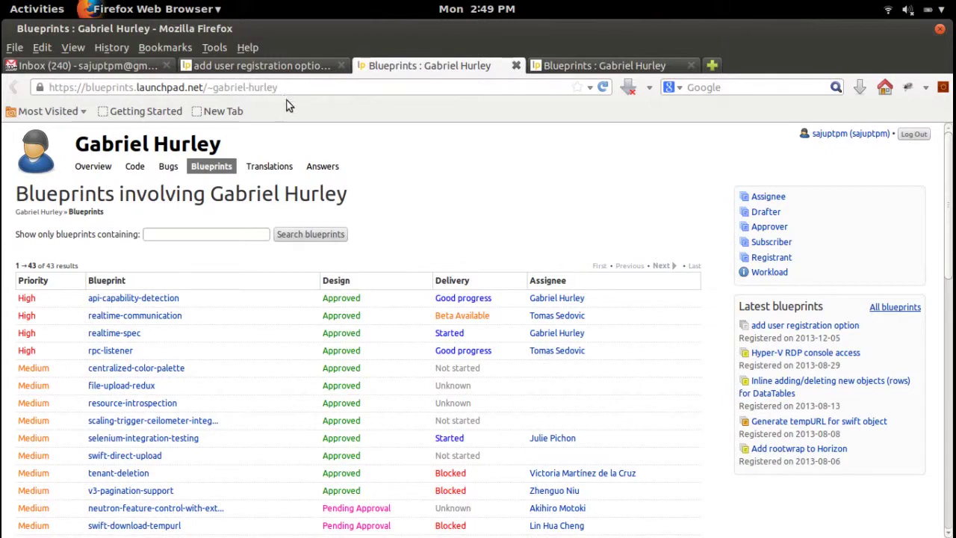
pyautogui.click(103, 169)
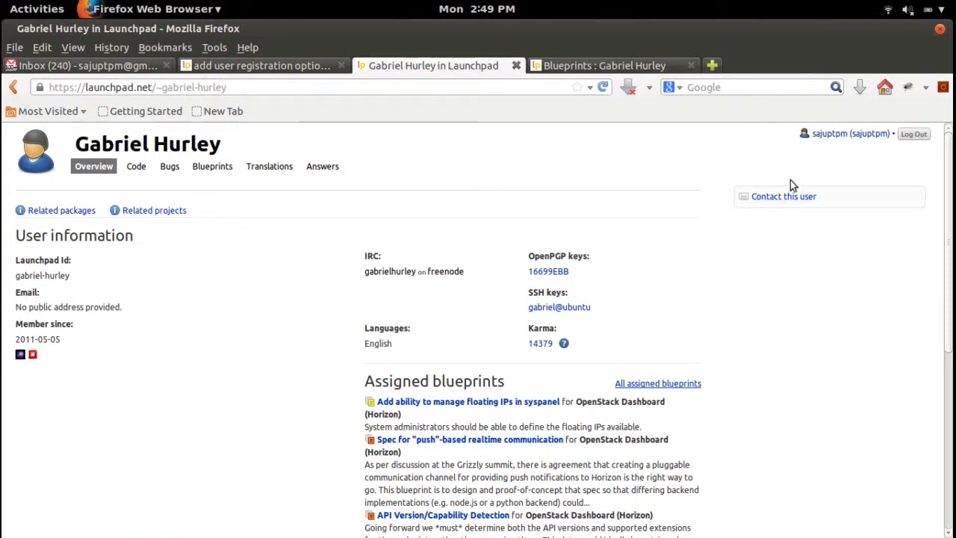
pyautogui.click(778, 196)
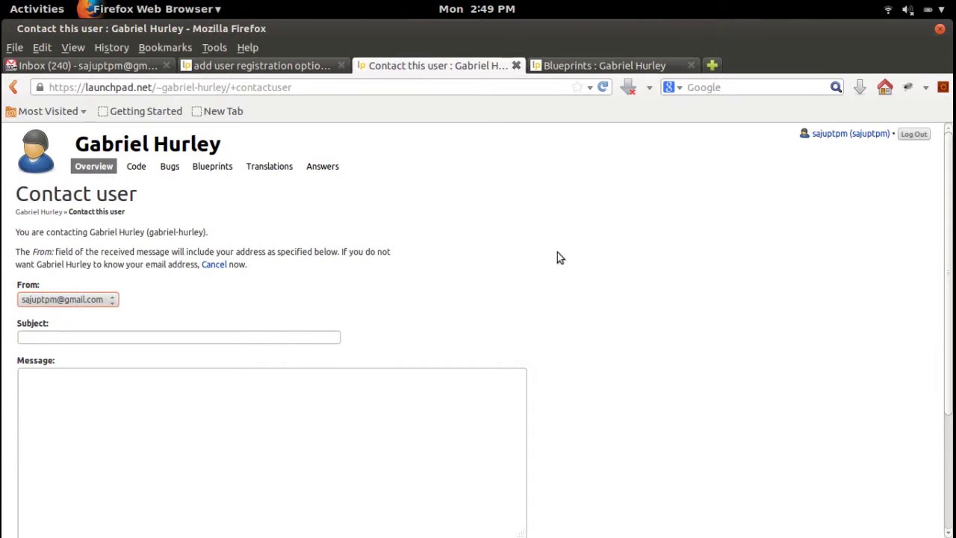
# Write the message body 'Hi,' / 'Could you please take a look at' / 'Thanks,' and return to the blueprint
pyautogui.click(324, 336)
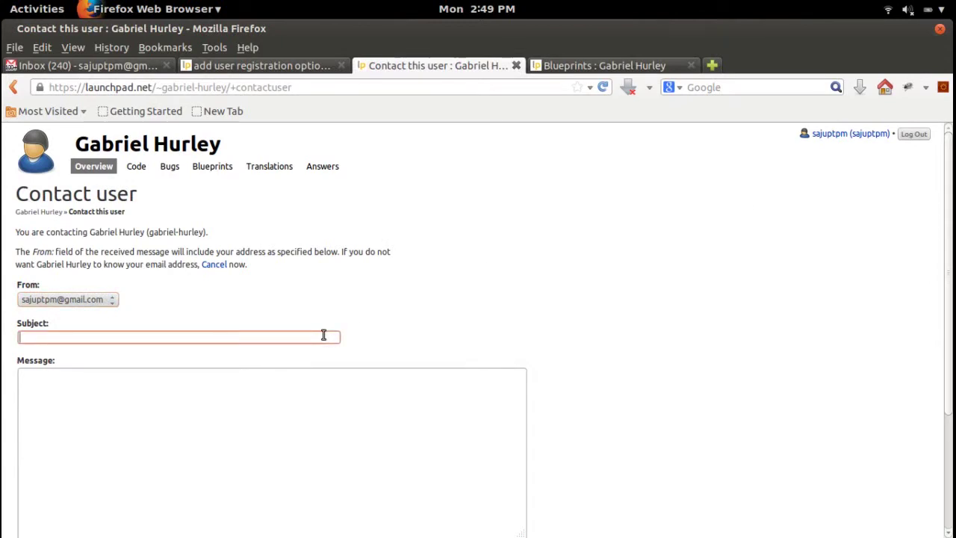
pyautogui.click(305, 394)
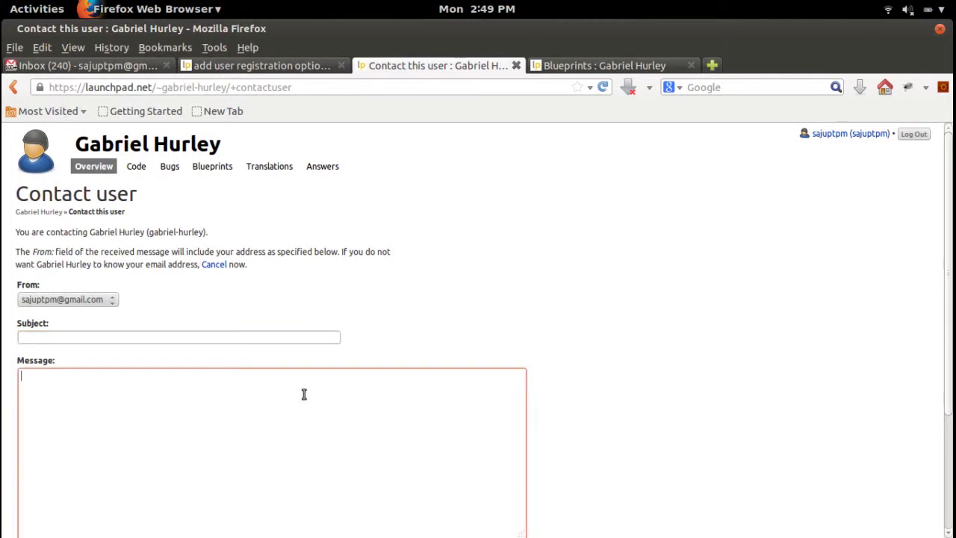
pyautogui.write('Hi,')
pyautogui.press('Return')
pyautogui.write('Thanks,')
pyautogui.press('Up')
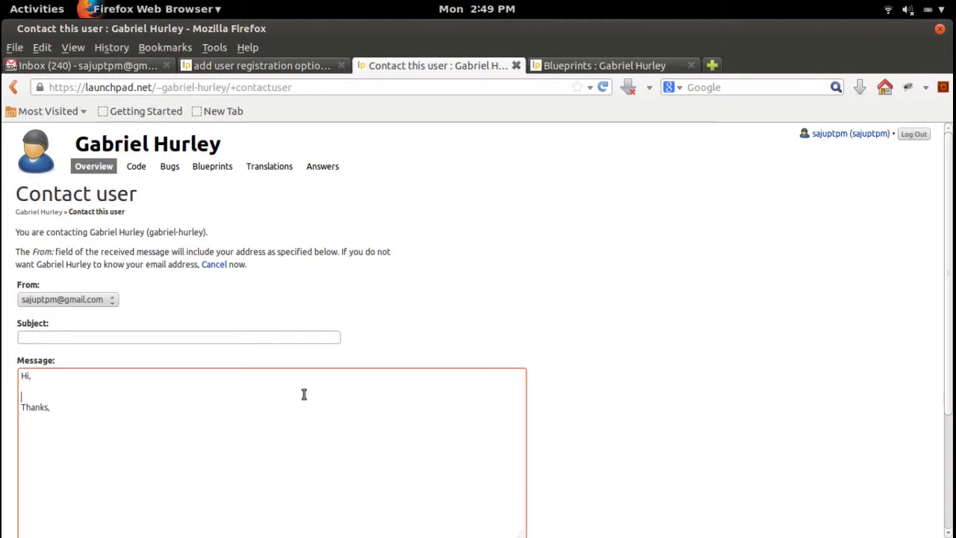
pyautogui.press('Return')
pyautogui.press('Up')
pyautogui.write('Co')
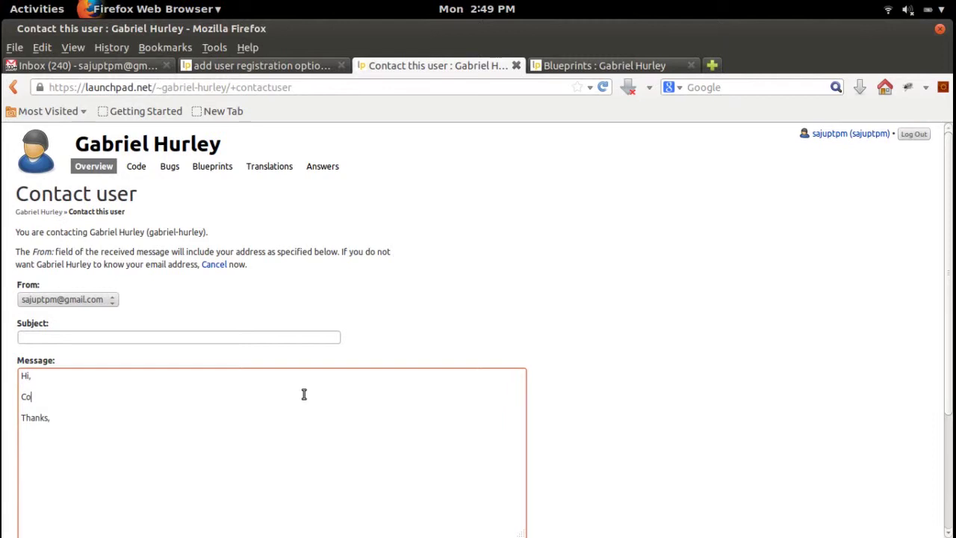
pyautogui.write('uld you please take a look at')
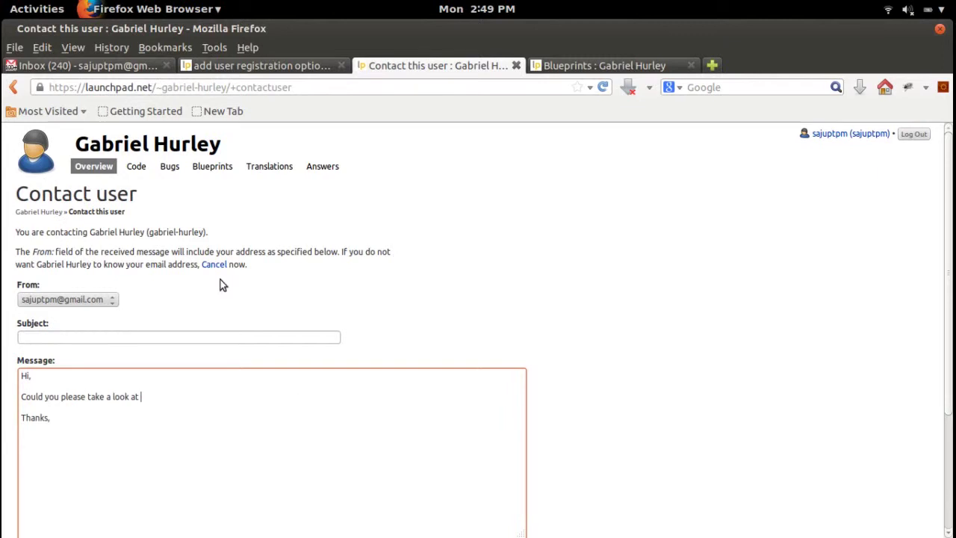
pyautogui.click(288, 67)
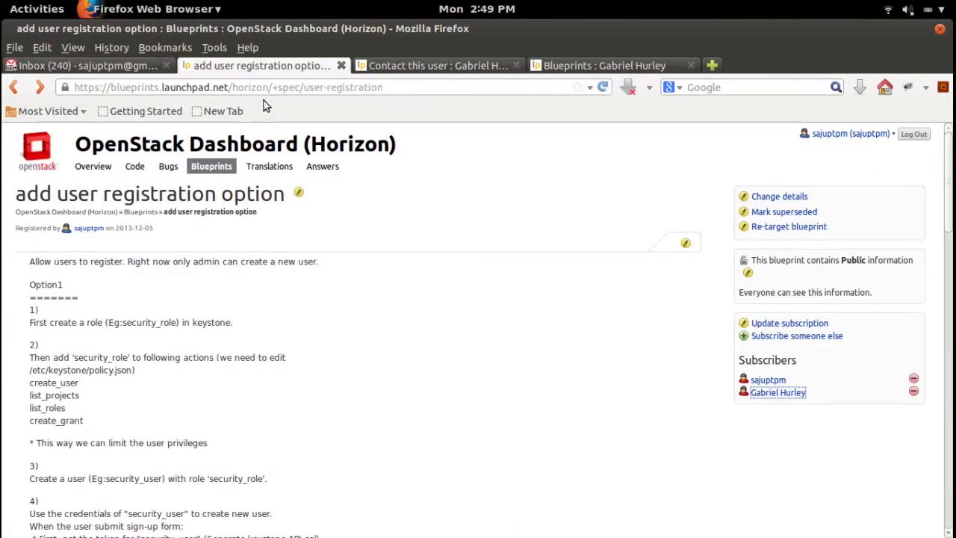
pyautogui.tripleClick(277, 89)
pyautogui.hotkey('ctrl', 'c')
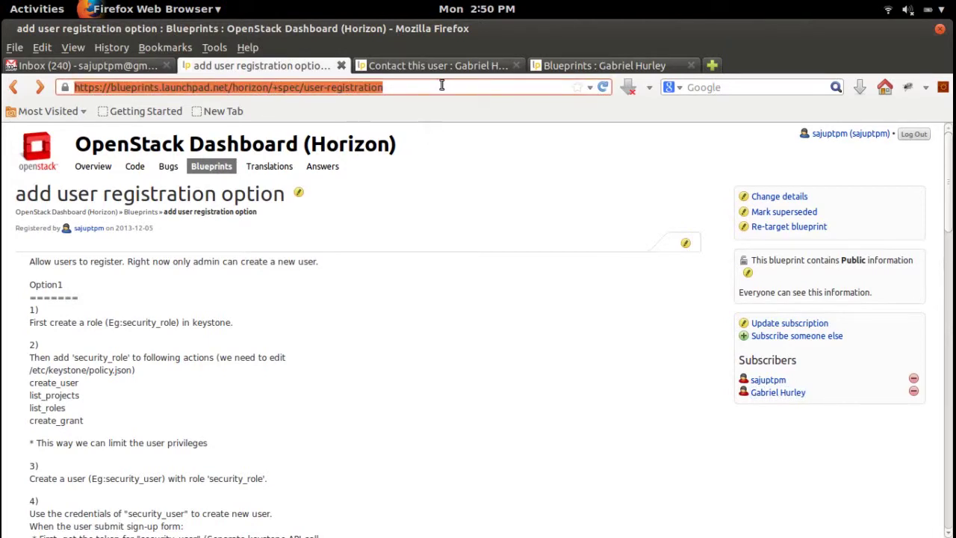
pyautogui.press('Return')
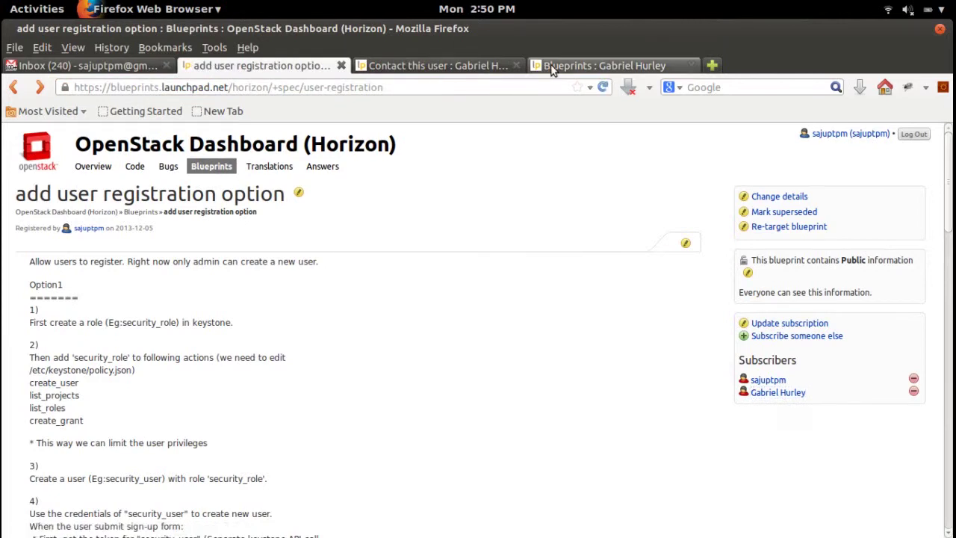
pyautogui.click(553, 65)
pyautogui.click(479, 66)
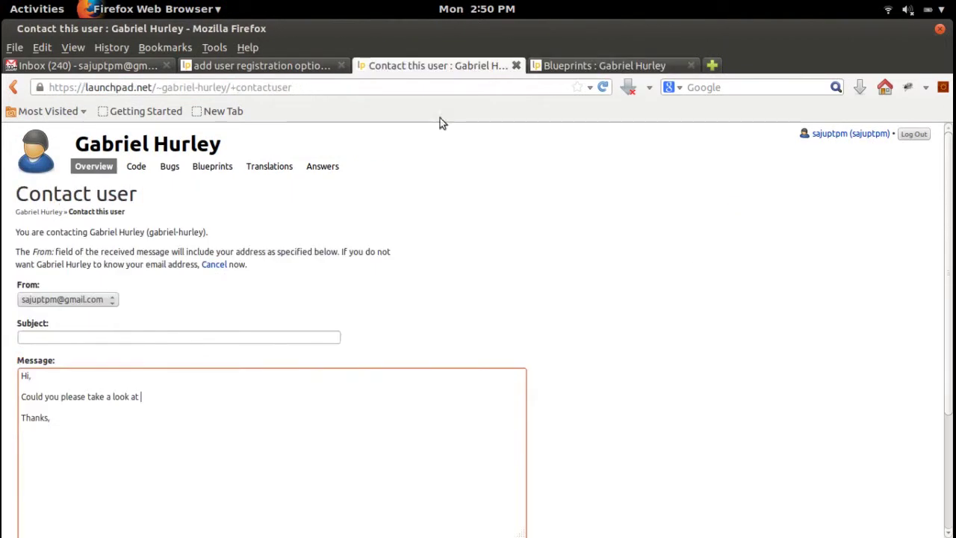
pyautogui.press('Return')
pyautogui.hotkey('ctrl', 'v')
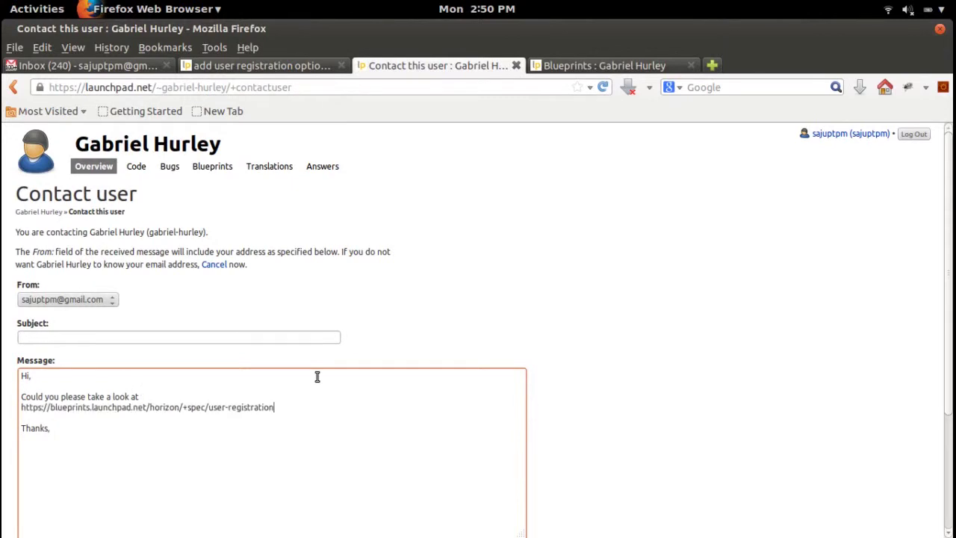
pyautogui.click(212, 339)
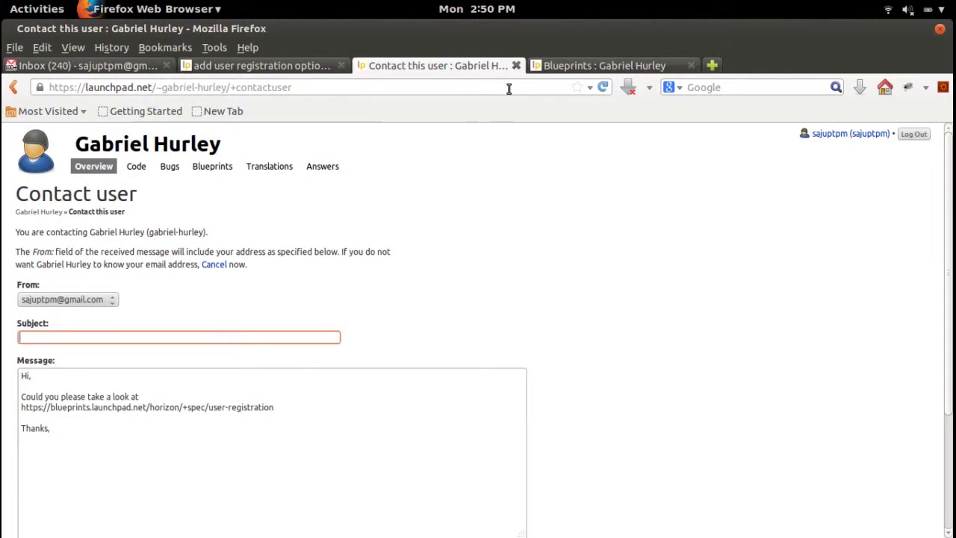
pyautogui.click(623, 66)
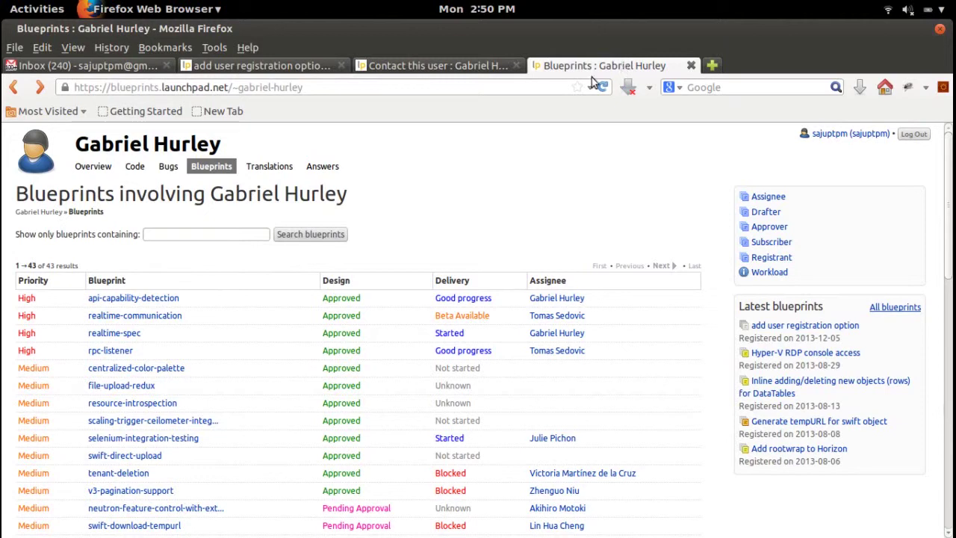
pyautogui.click(476, 66)
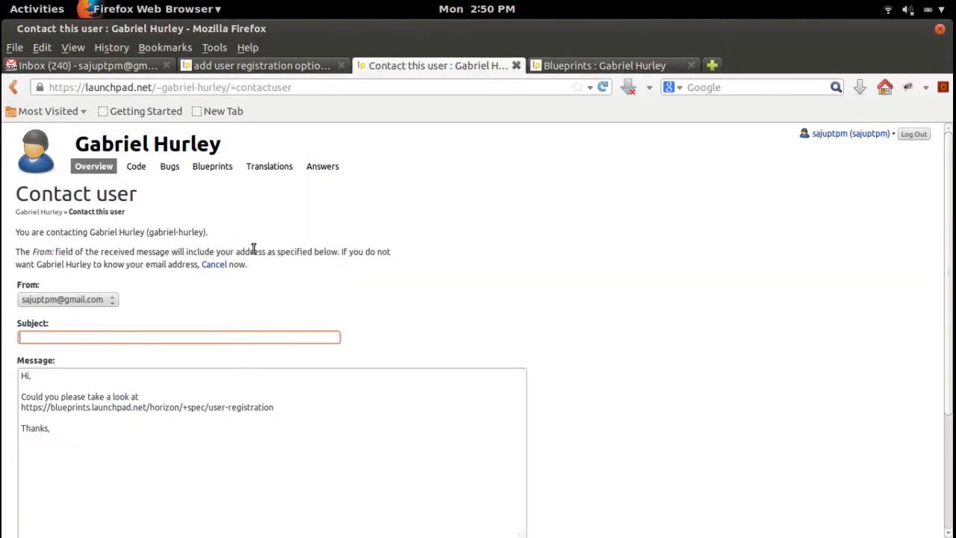
# Enter 'Blueprint Review' as the message subject, fixing the word order
pyautogui.write('Blueprint')
pyautogui.write('Review')
pyautogui.press('BackSpace')
pyautogui.press('BackSpace')
pyautogui.press('BackSpace')
pyautogui.press('BackSpace')
pyautogui.press('BackSpace')
pyautogui.press('BackSpace')
pyautogui.press('BackSpace')
pyautogui.press('End')
pyautogui.write('Review')
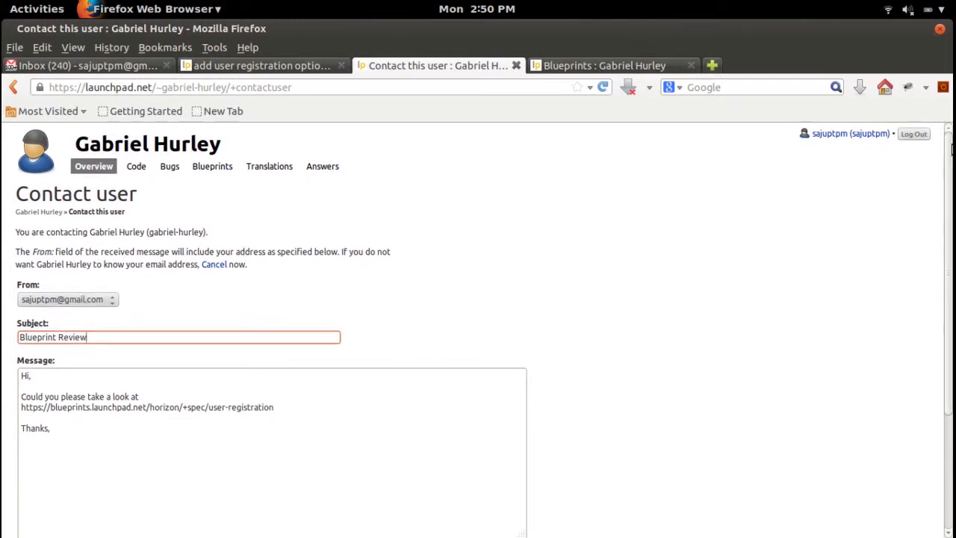
pyautogui.moveTo(952, 150); pyautogui.dragTo(952, 299)
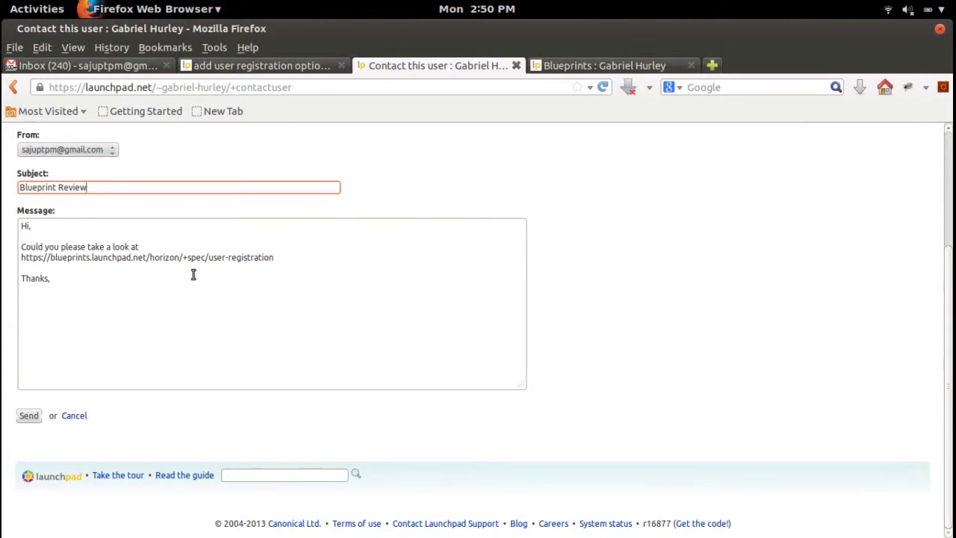
# Insert 'following blueprint' after 'take a look at', correcting the typos
pyautogui.click(201, 248)
pyautogui.write('following bleprint')
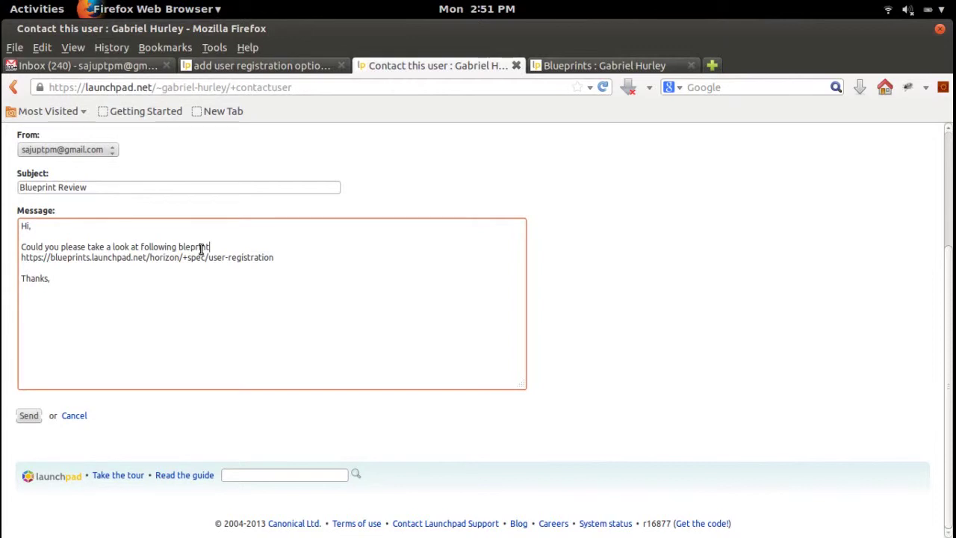
pyautogui.press('BackSpace')
pyautogui.press('BackSpace')
pyautogui.press('BackSpace')
pyautogui.press('BackSpace')
pyautogui.write('uepri')
pyautogui.write('nt n')
pyautogui.press('BackSpace')
pyautogui.press('BackSpace')
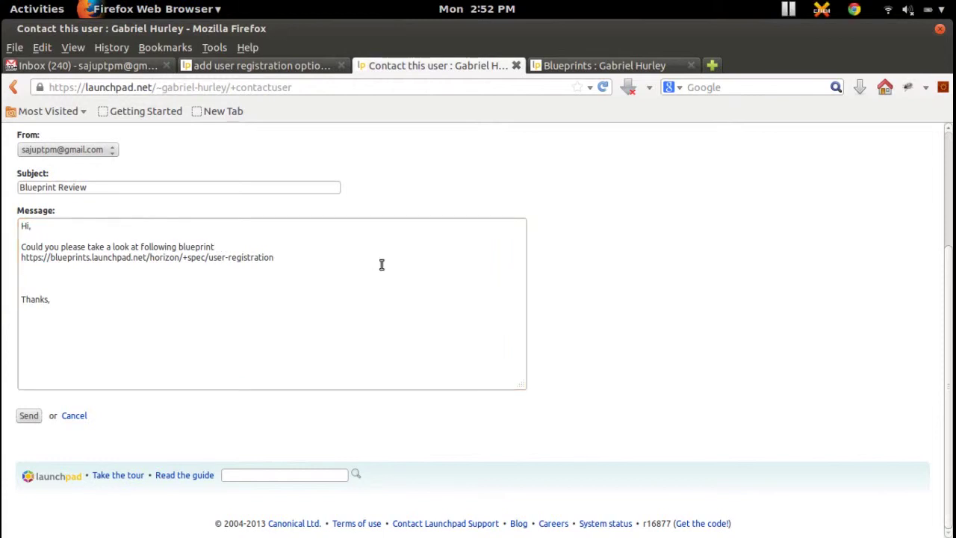
# Add 'I'm really looking forward to your suggestions.' above Thanks, keep the sender address, and send
pyautogui.click(381, 265)
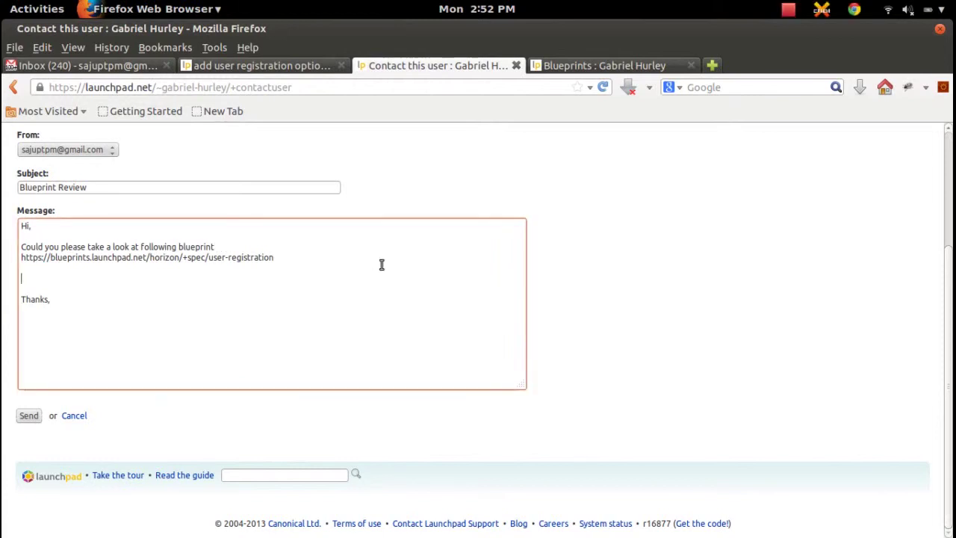
pyautogui.click(272, 279)
pyautogui.write("I'm really looking forward to your suggestions.")
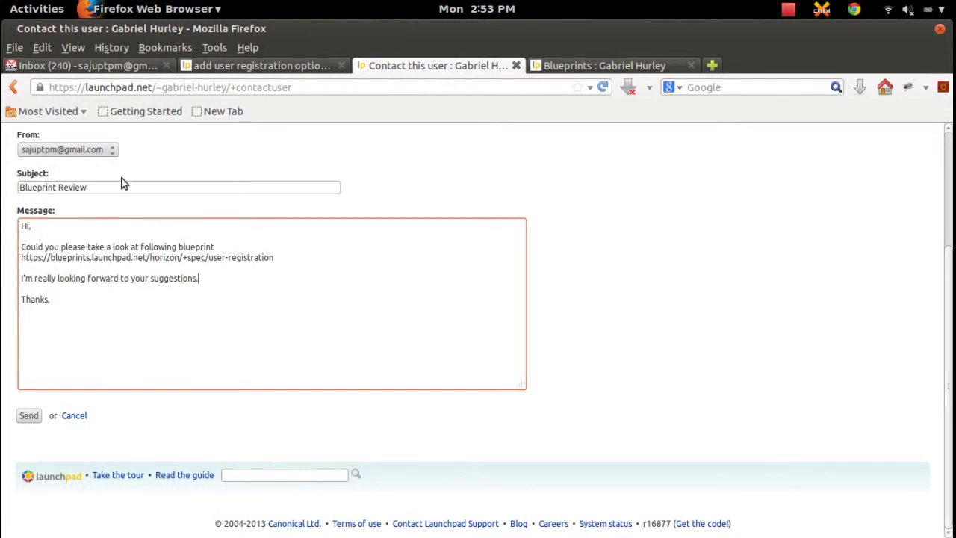
pyautogui.click(111, 152)
pyautogui.click(110, 161)
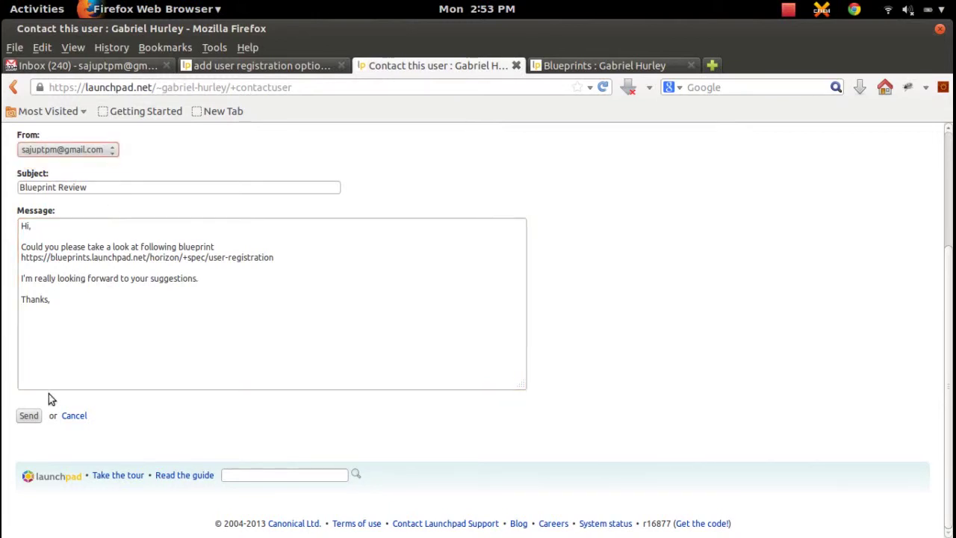
pyautogui.click(30, 417)
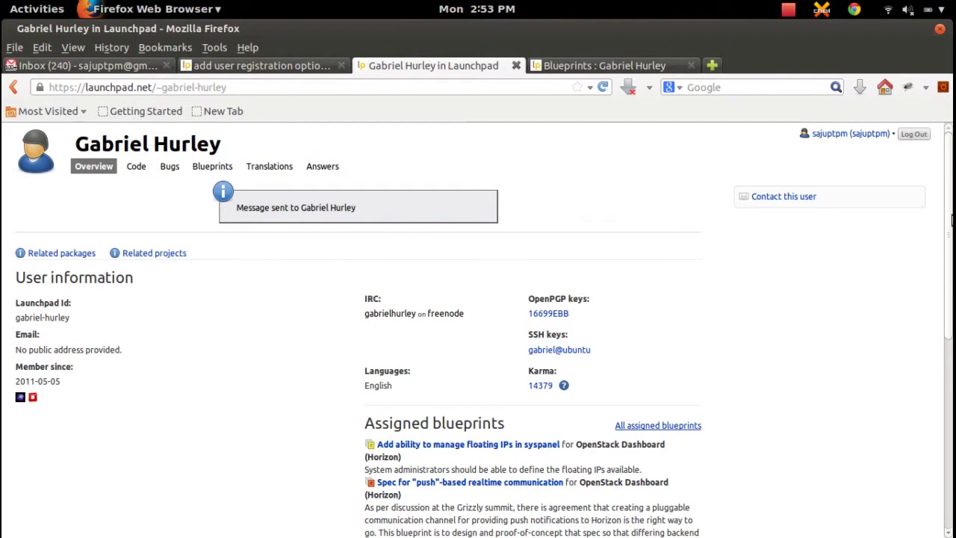
pyautogui.scroll(-1, 952, 224)
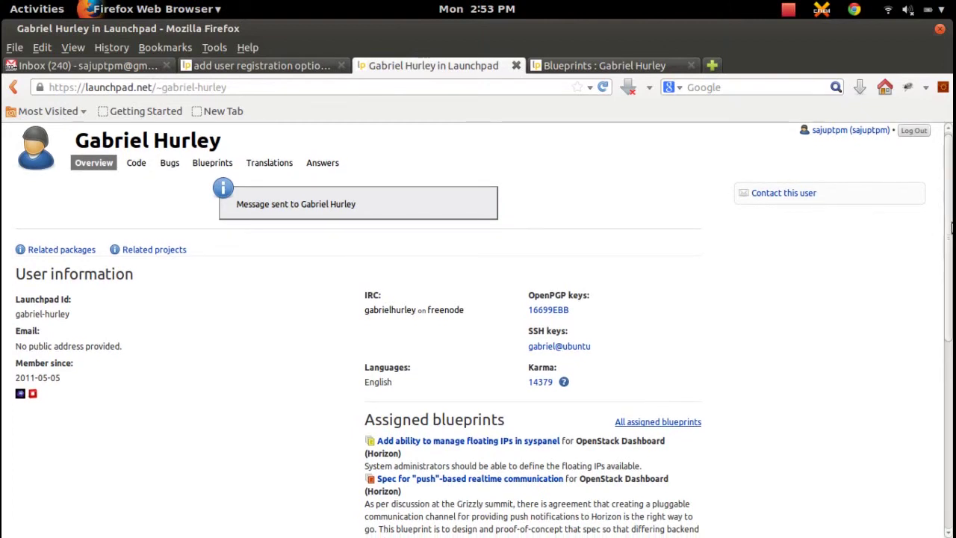
pyautogui.moveTo(952, 228); pyautogui.dragTo(949, 193)
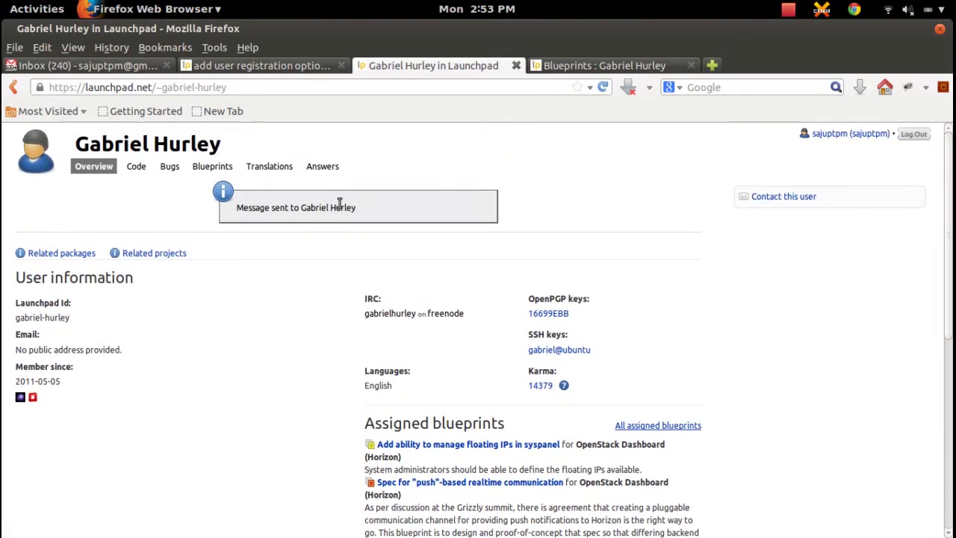